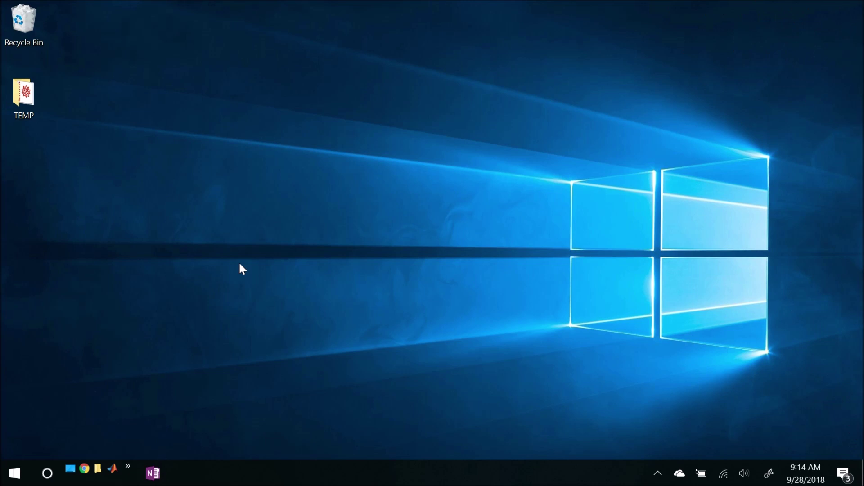
Step: Launch Outlook 2013 from the Microsoft Office 2013 group in the Start menu's app list
left_click(15, 473)
scroll(128, 352, "down", 5)
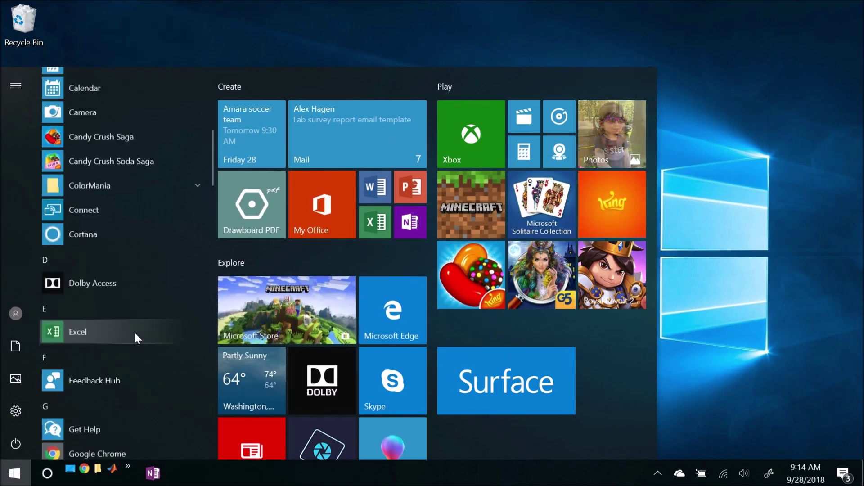
scroll(135, 333, "down", 12)
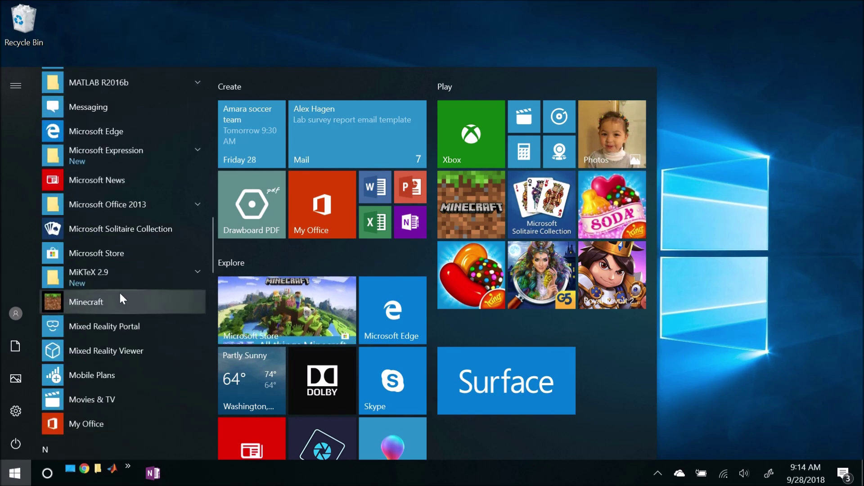
left_click(120, 203)
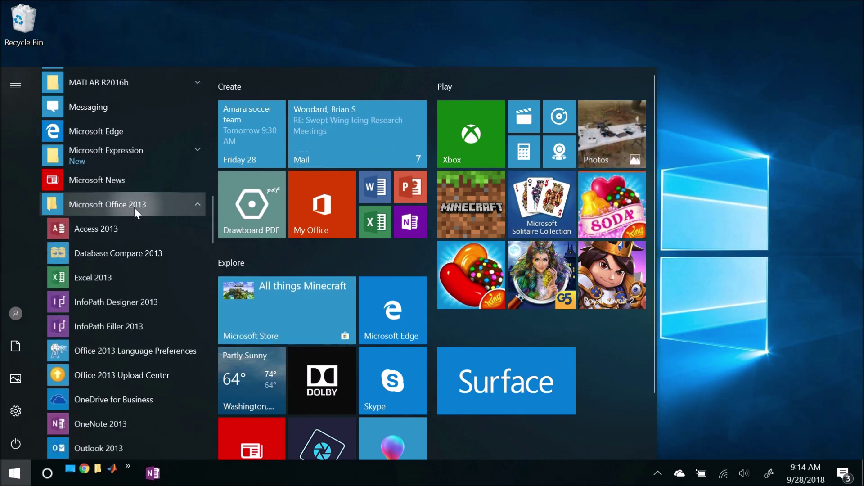
scroll(142, 298, "down", 1)
scroll(140, 299, "down", 1)
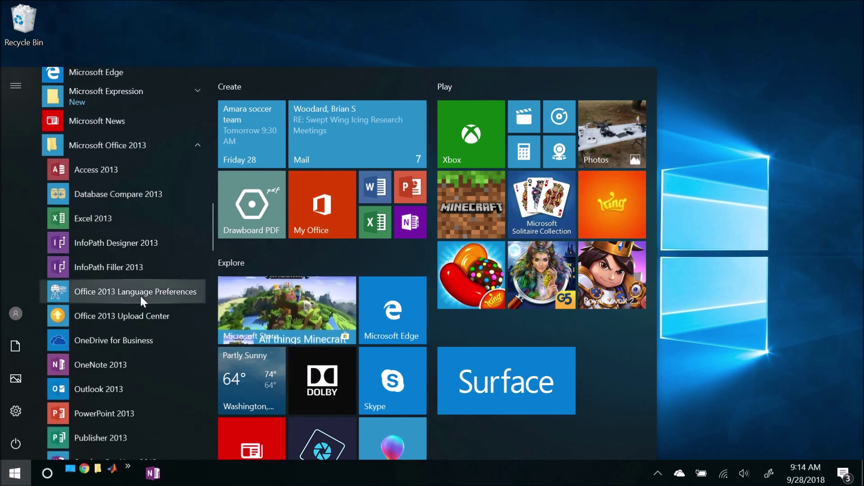
left_click(107, 387)
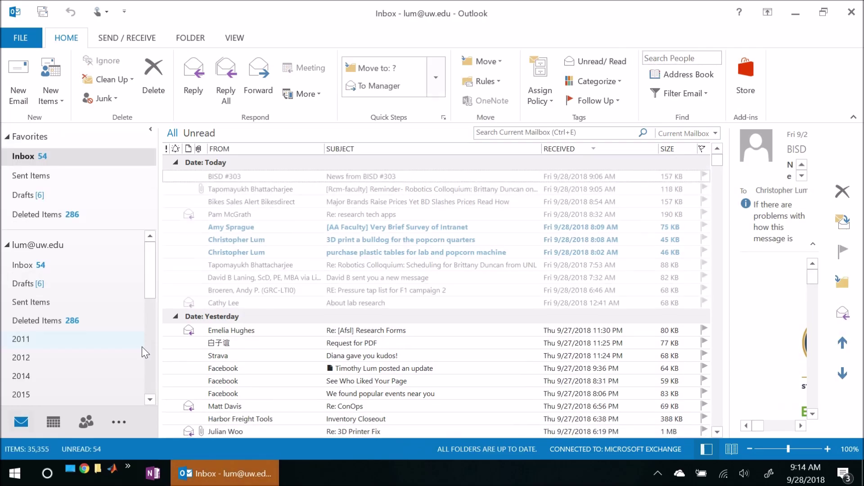
Step: Draft a new email to your own address with subject 'hello' and body 'Here is my message'
left_click(18, 80)
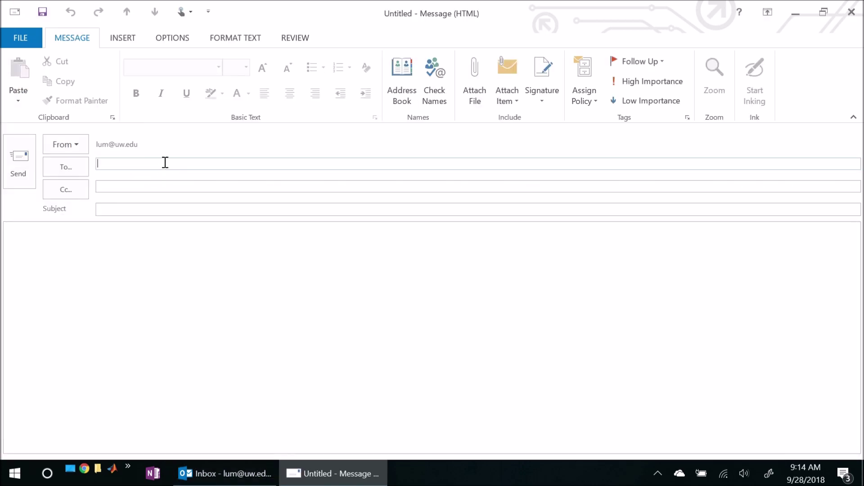
type("lum")
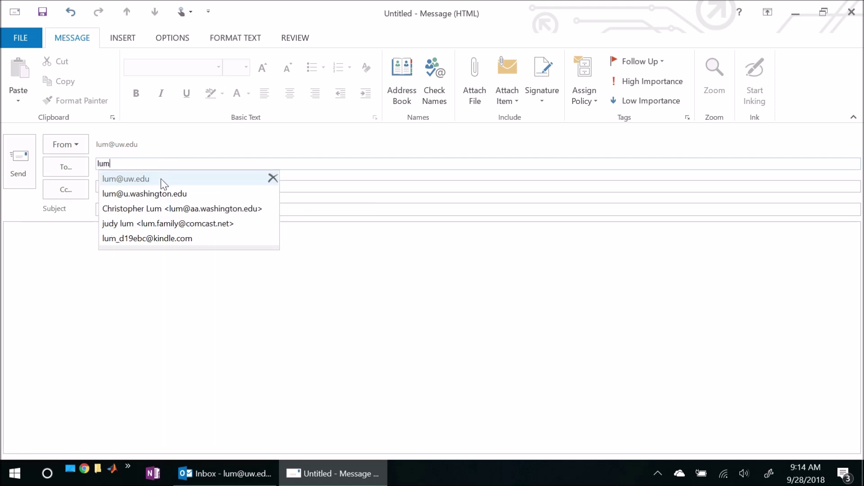
left_click(161, 180)
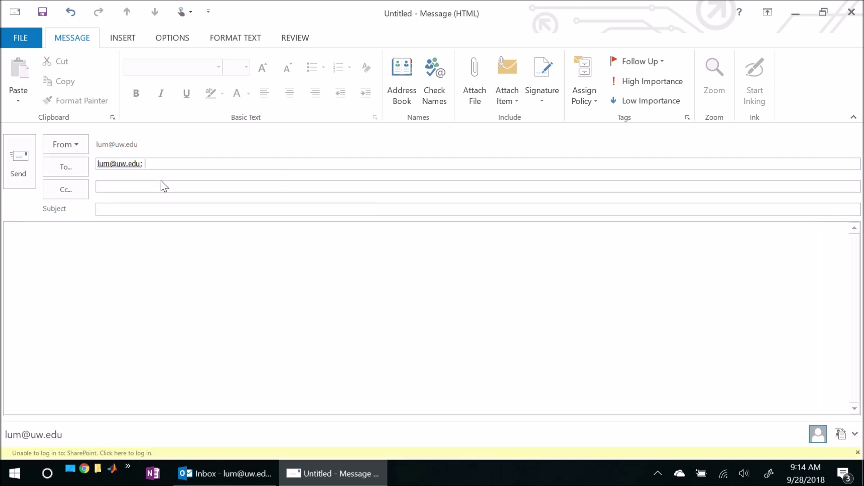
left_click(126, 210)
type("hello")
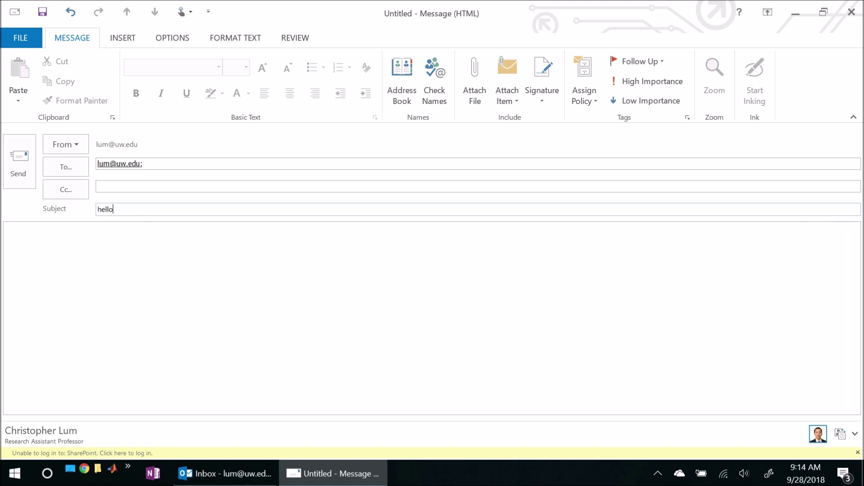
key("Tab")
type("Here is my message")
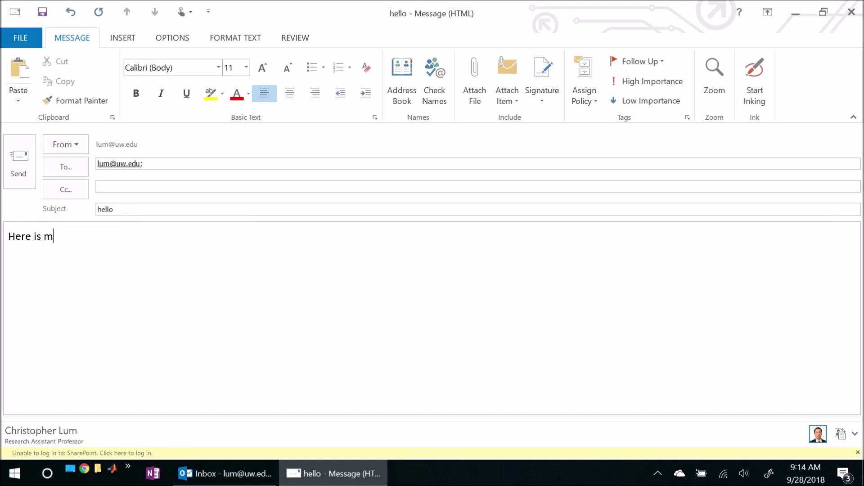
key("Return")
key("Return")
left_click(540, 95)
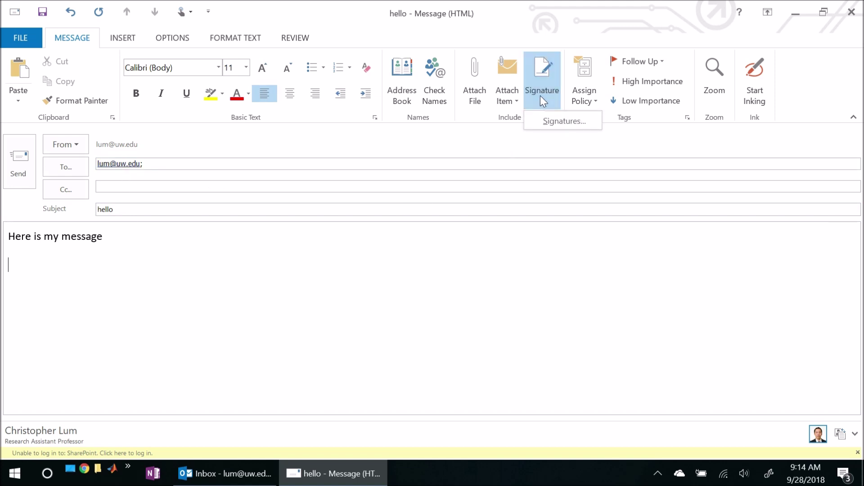
Step: Confirm the Signatures and Stationery window opens, then close the 'hello' message window
left_click(553, 121)
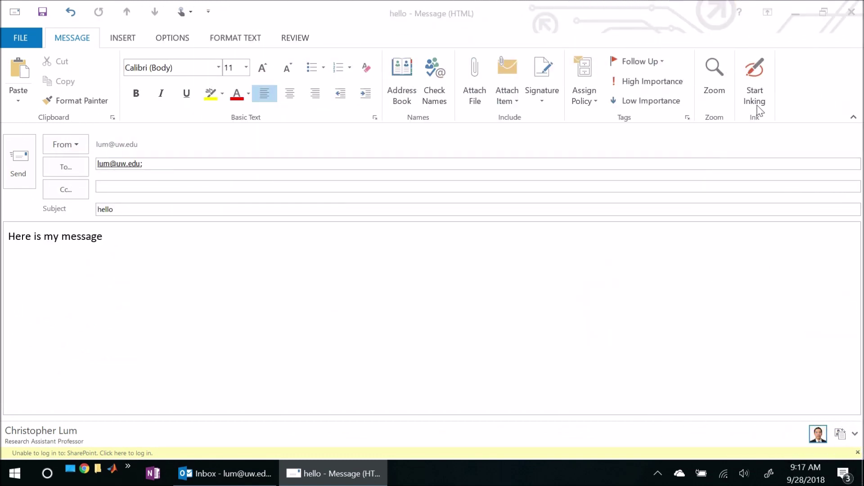
left_click(850, 15)
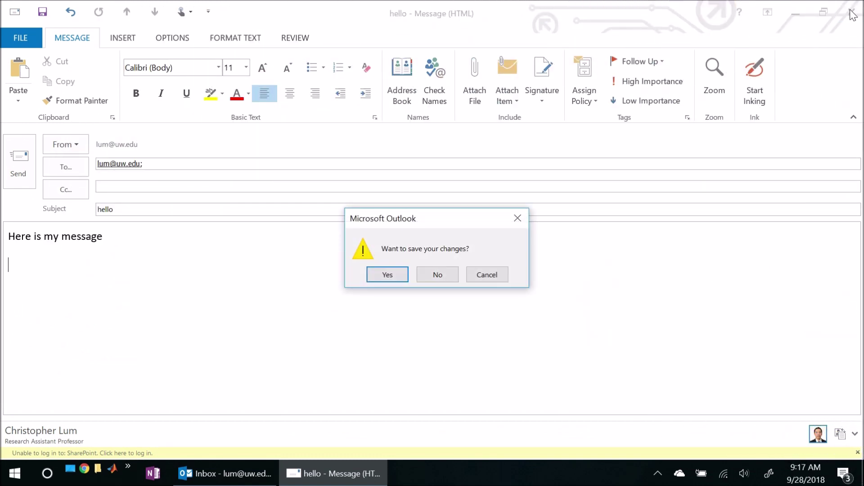
Step: Discard the 'hello' draft without saving and return to the Inbox
left_click(439, 275)
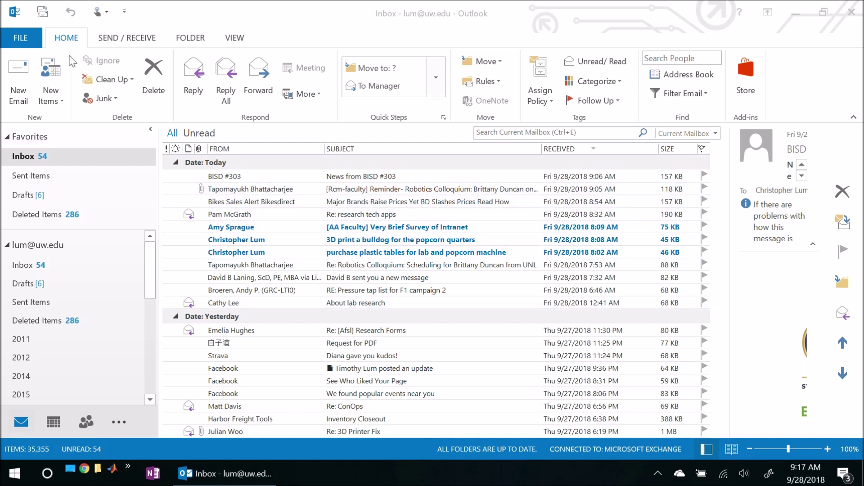
Step: Check Outlook's version 15.0.5059.1000 under File > Office Account > About Outlook, then close Outlook
left_click(23, 37)
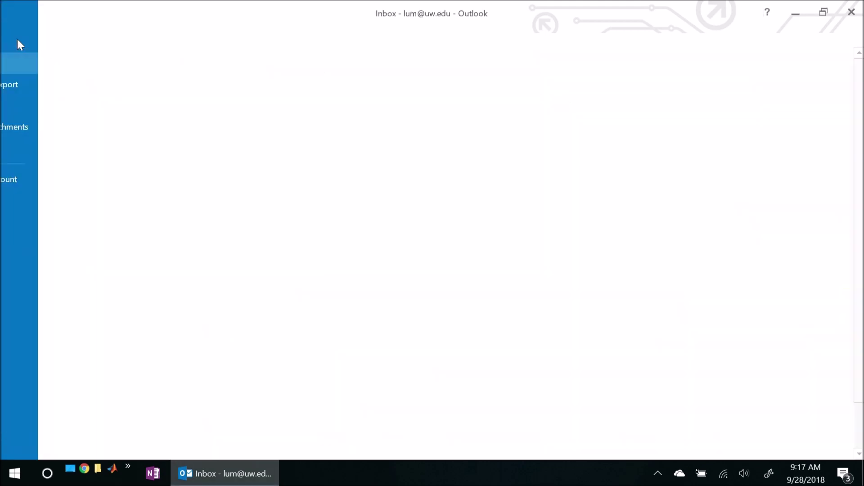
left_click(56, 178)
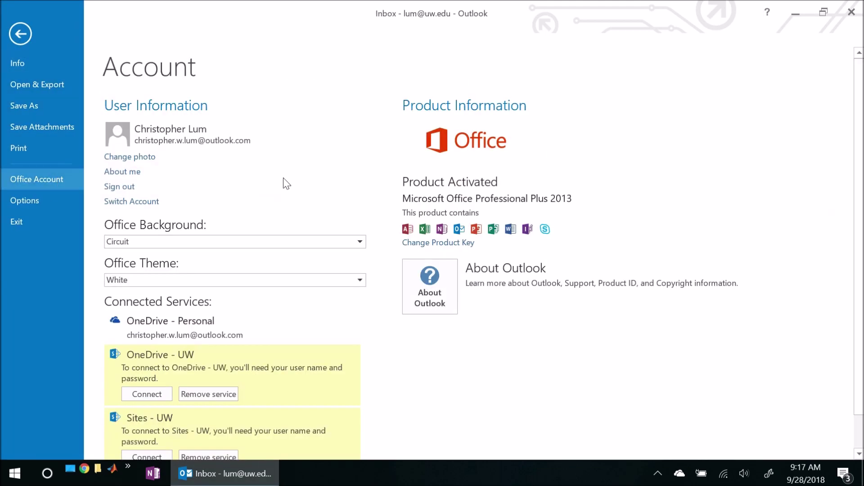
left_click(430, 284)
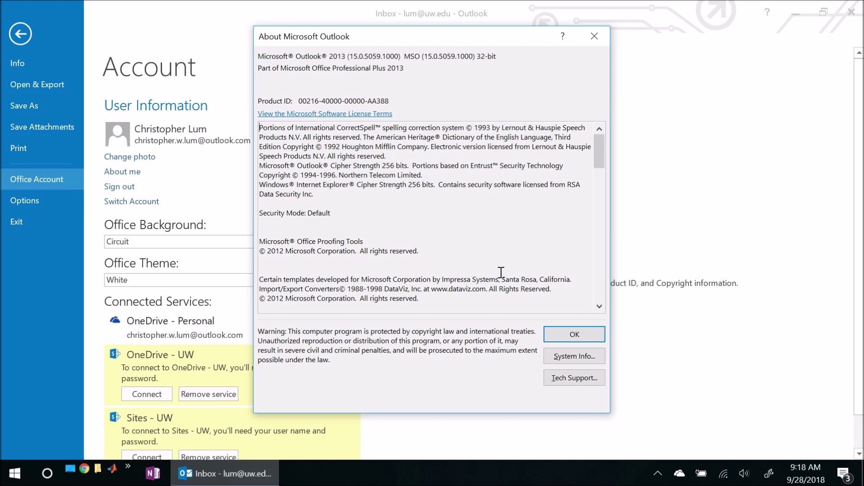
left_click(552, 333)
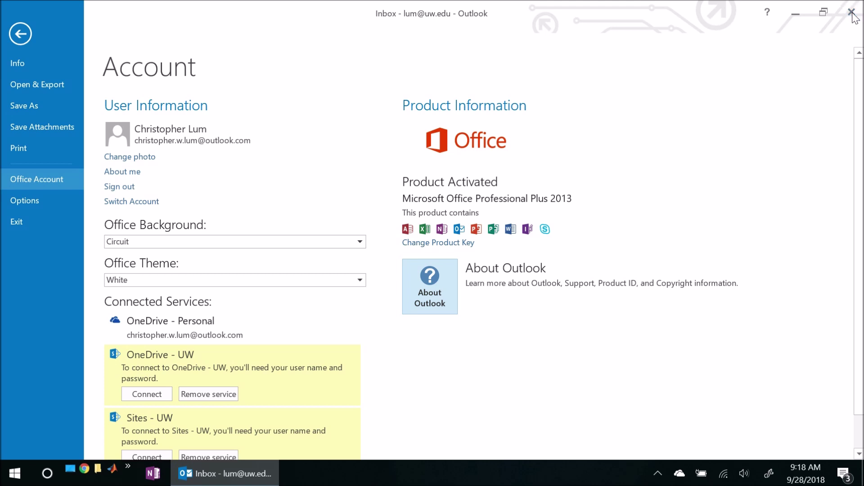
left_click(851, 13)
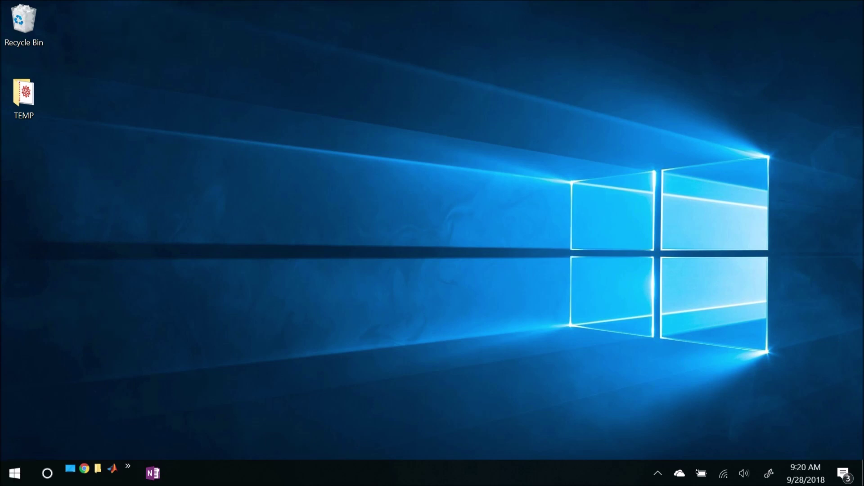
Step: Search the Start menu for 'setti' to find the Settings app
left_click(16, 475)
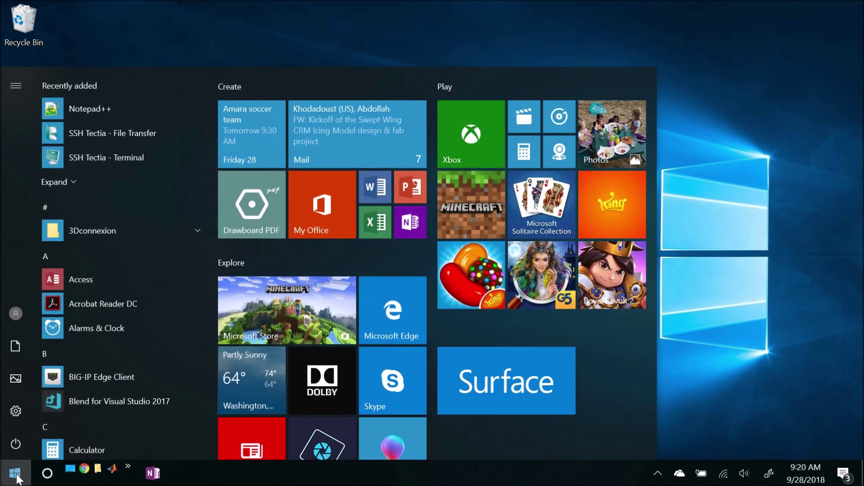
type("setti")
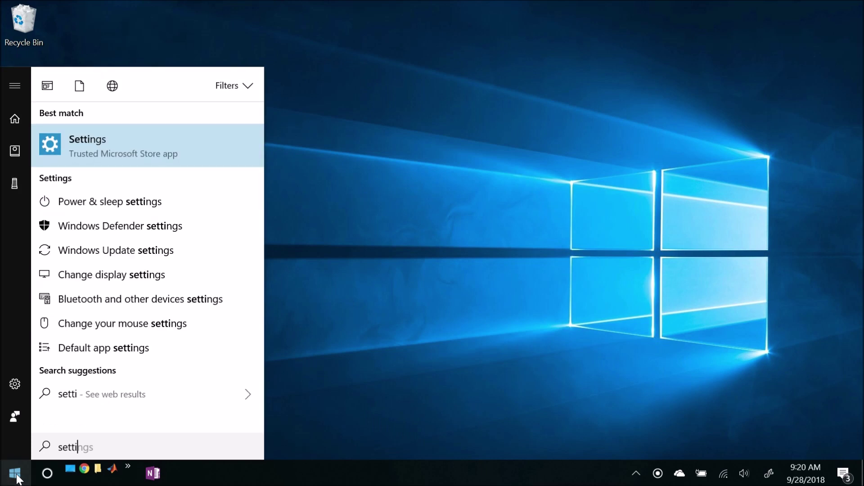
Step: In Settings > Apps & features, select Microsoft Office Desktop Apps to reveal its Uninstall button
left_click(84, 150)
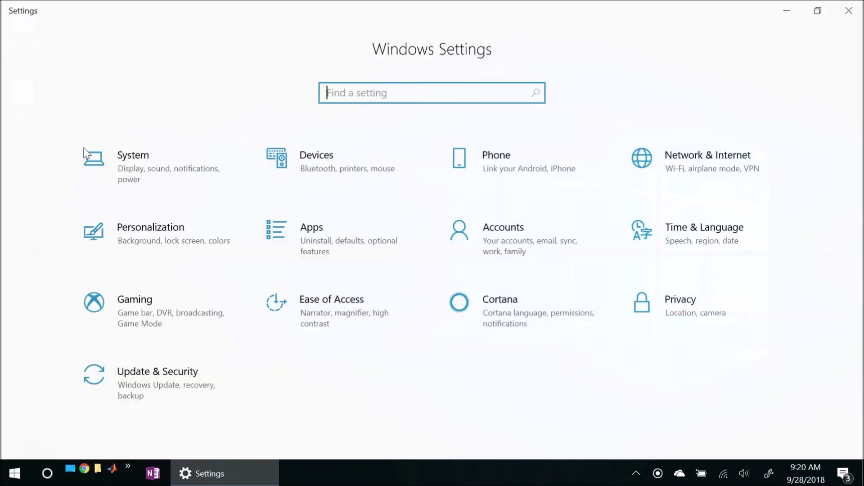
left_click(309, 229)
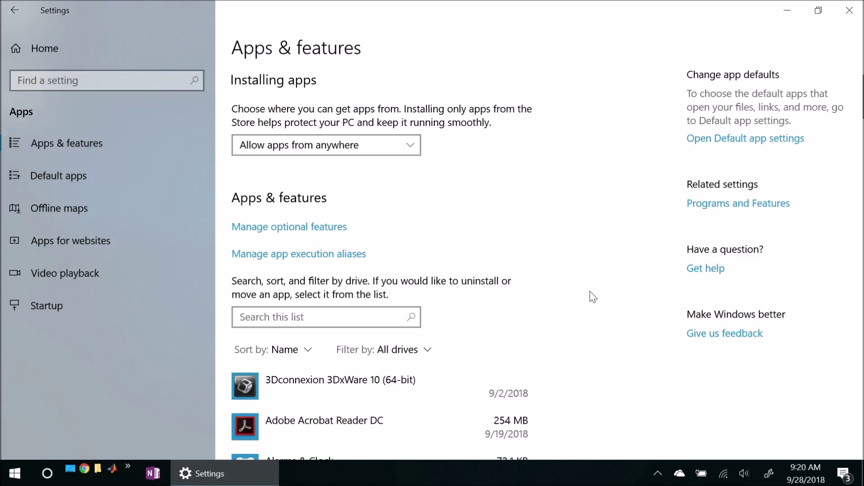
scroll(531, 286, "down", 10)
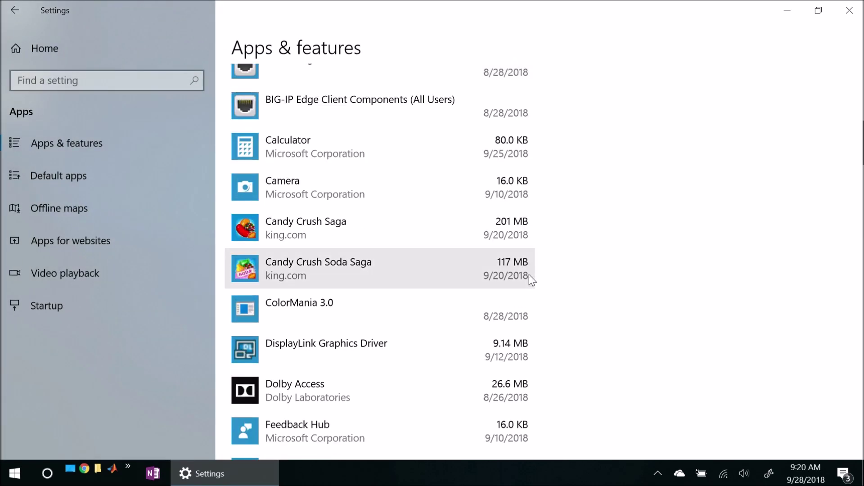
scroll(521, 267, "down", 10)
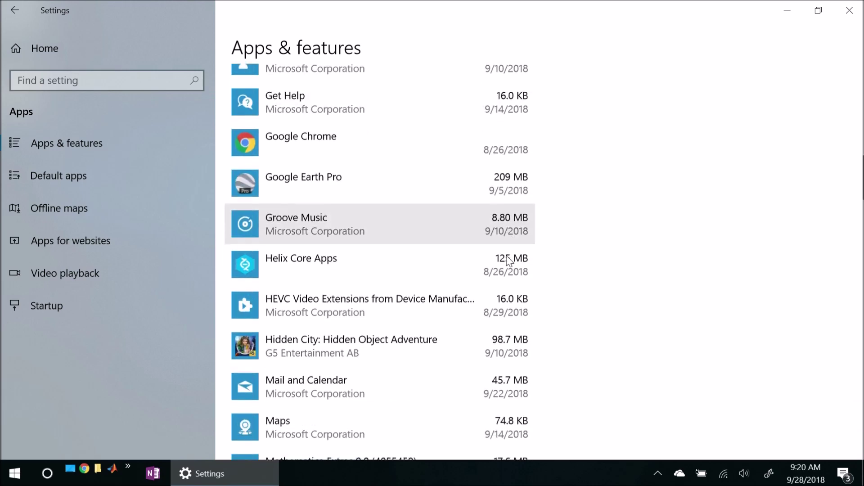
scroll(509, 261, "down", 5)
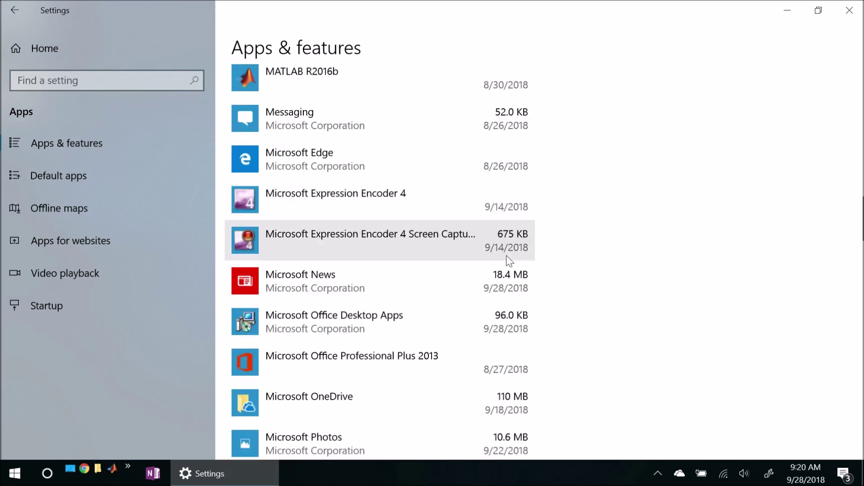
left_click(306, 226)
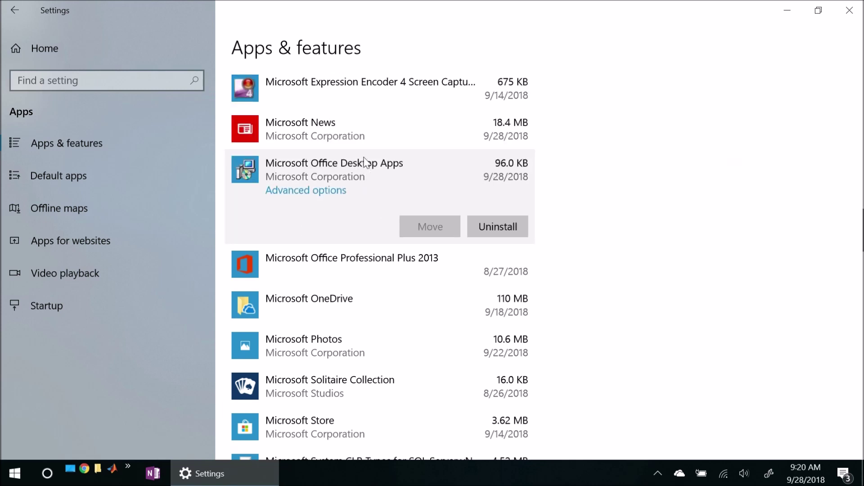
left_click(314, 257)
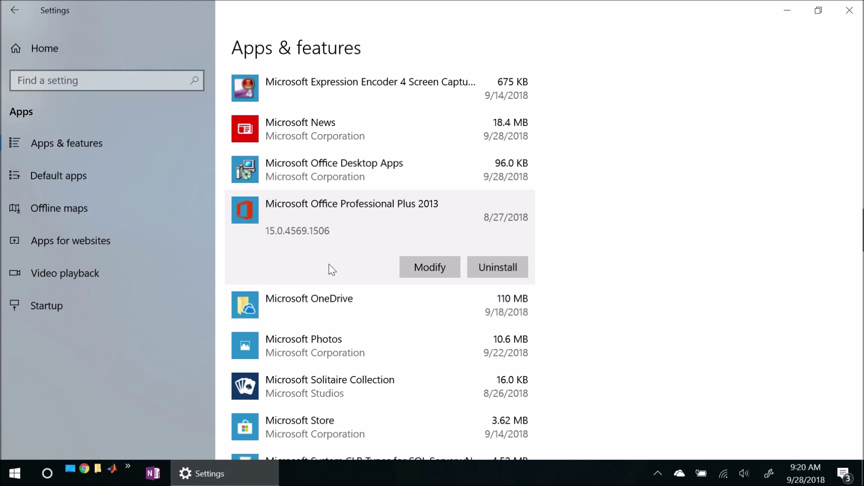
left_click(351, 178)
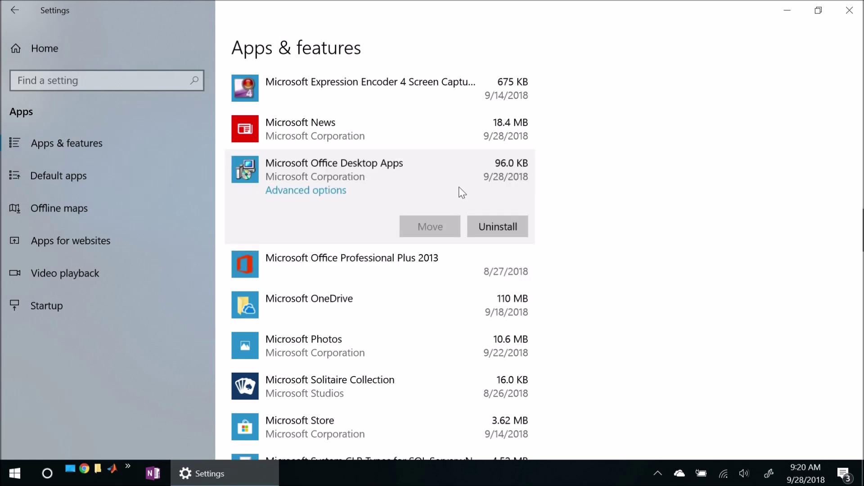
Step: Uninstall Microsoft Office Desktop Apps, confirming the removal, and close Settings
left_click(506, 227)
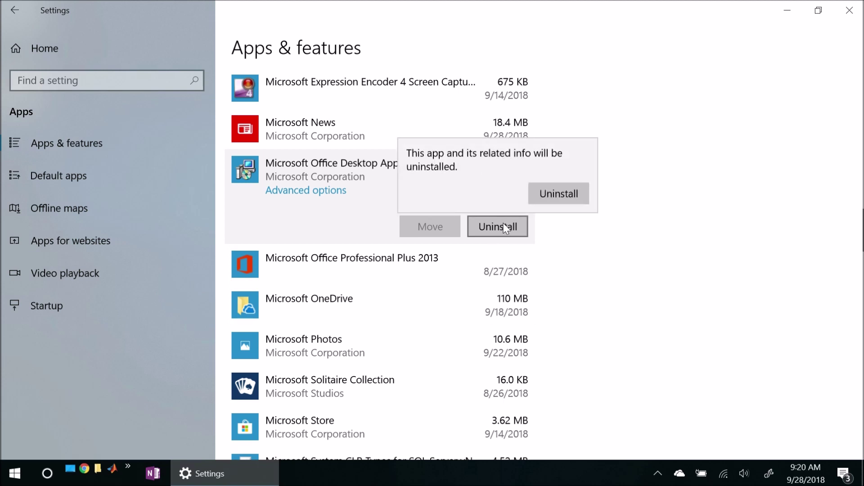
left_click(559, 196)
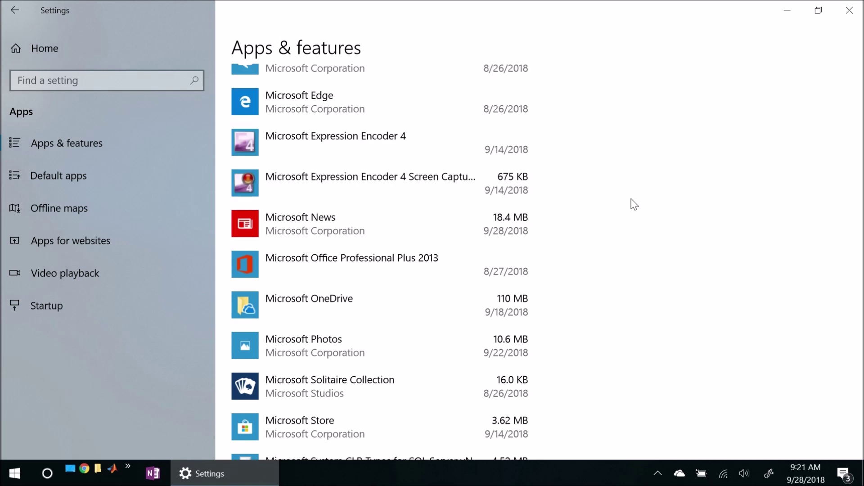
left_click(846, 15)
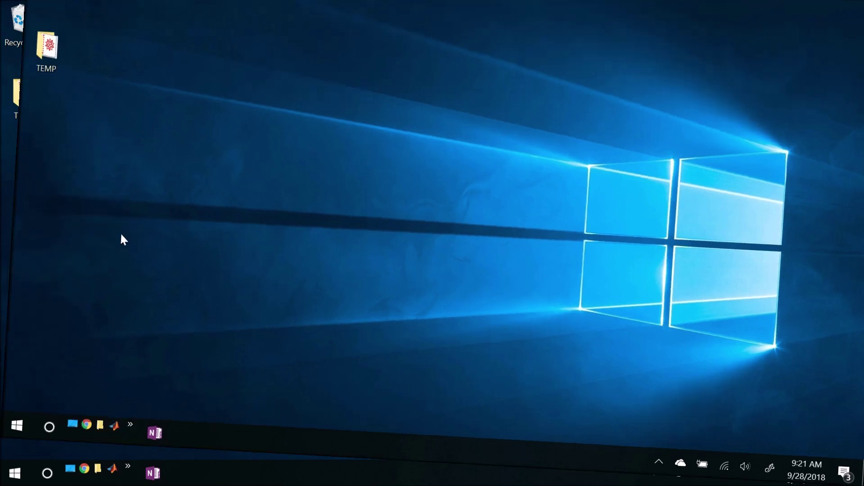
Step: Relaunch Outlook 2013 from the Microsoft Office 2013 Start menu group
left_click(14, 472)
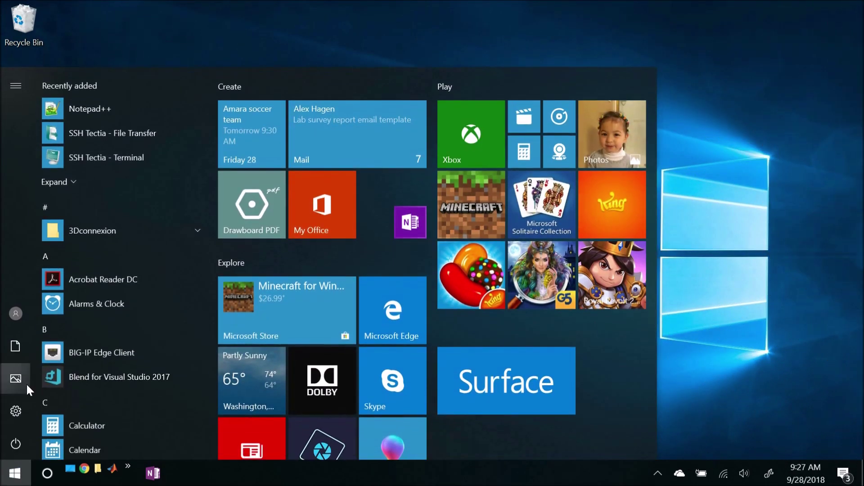
scroll(91, 356, "down", 10)
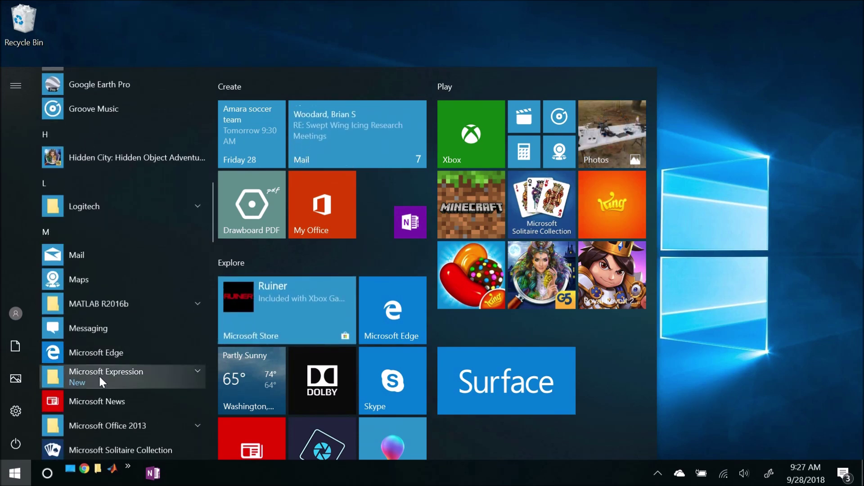
scroll(98, 374, "down", 2)
left_click(99, 368)
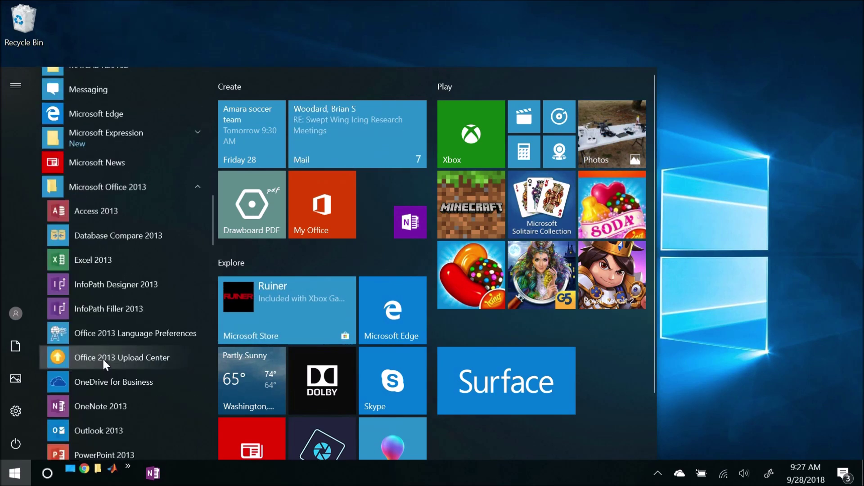
left_click(106, 323)
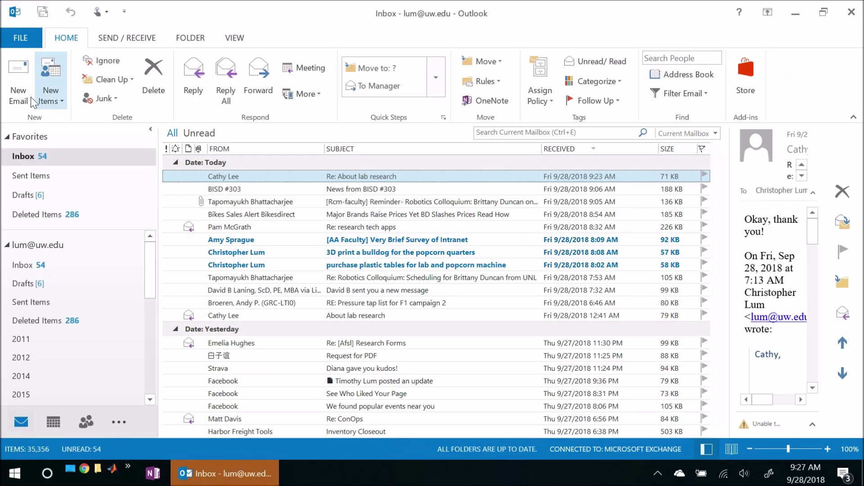
Step: Write a new email to your own address, subject 'test', body 'Does the signature window work now?'
left_click(15, 80)
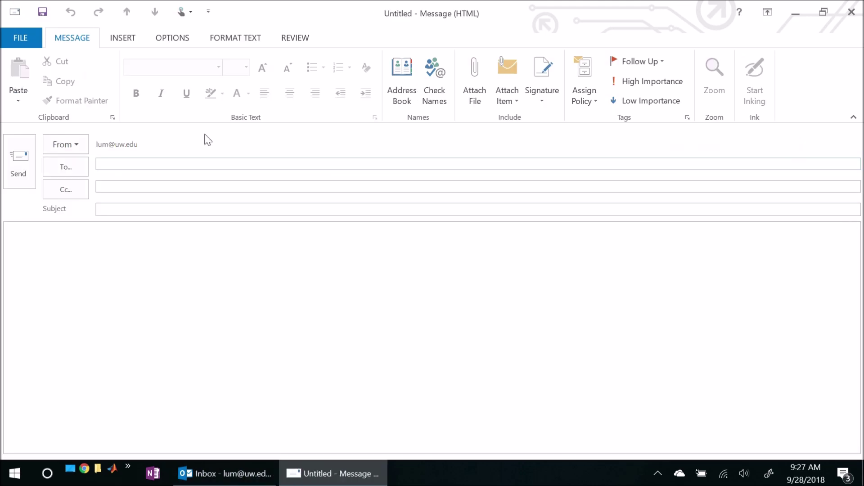
key("Tab")
key("Tab")
type("test")
key("Tab")
type("D")
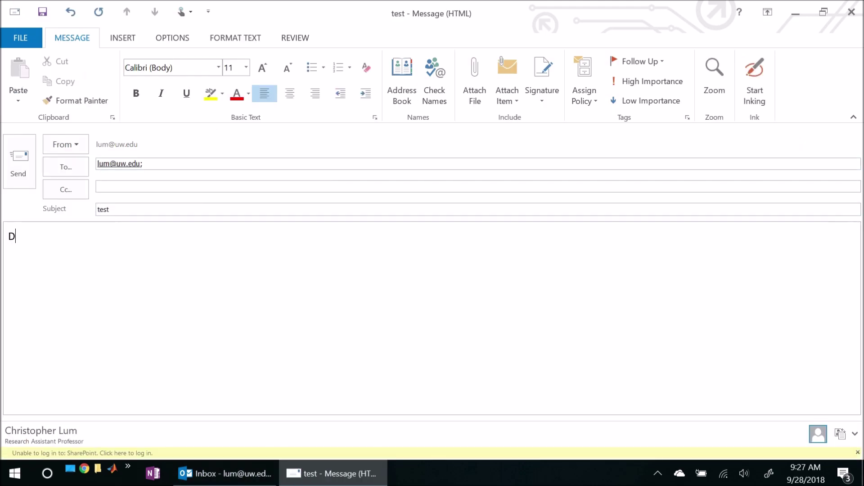
type("oes the signature window")
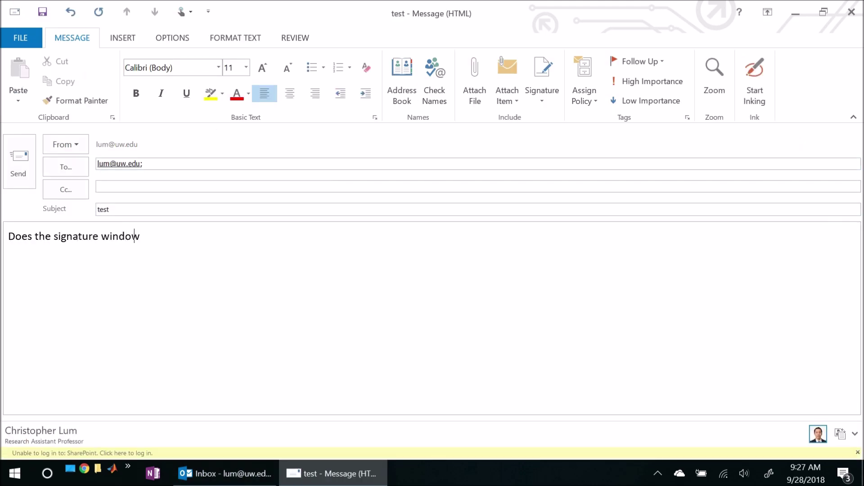
type(" work now?")
key("Return")
key("Return")
left_click(541, 98)
Step: Create a new signature named 'Default' in the Signatures and Stationery window
left_click(550, 117)
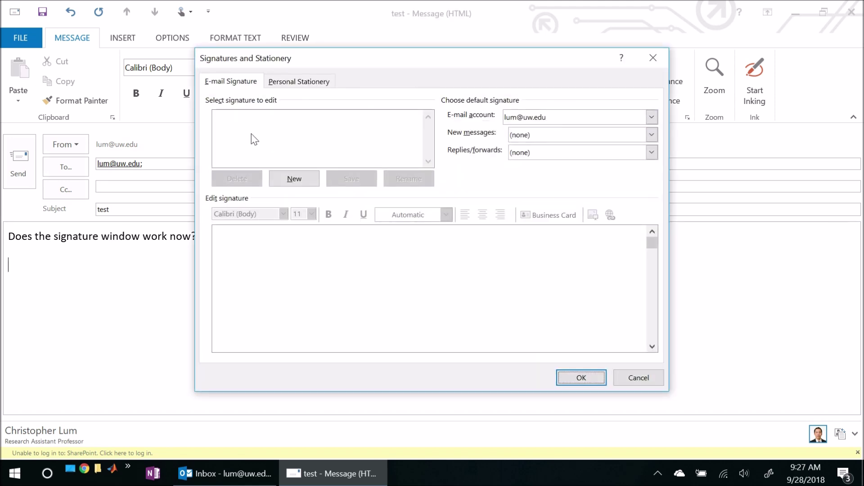
left_click(288, 180)
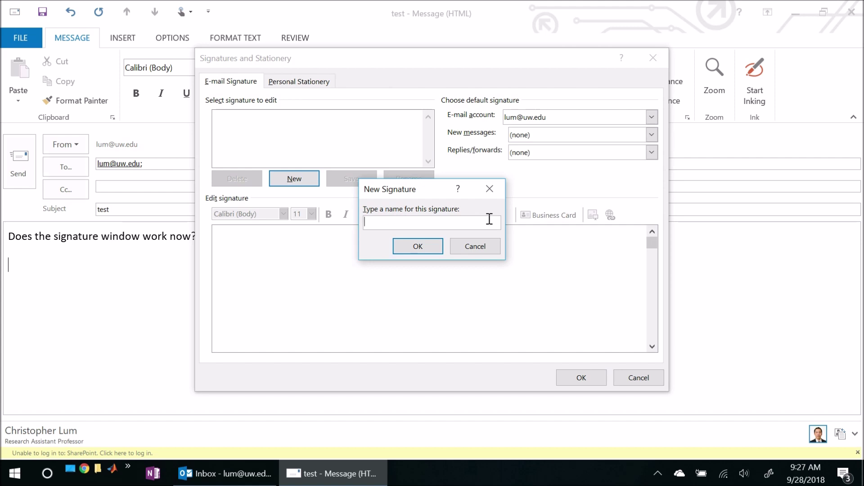
type("Default")
left_click(419, 249)
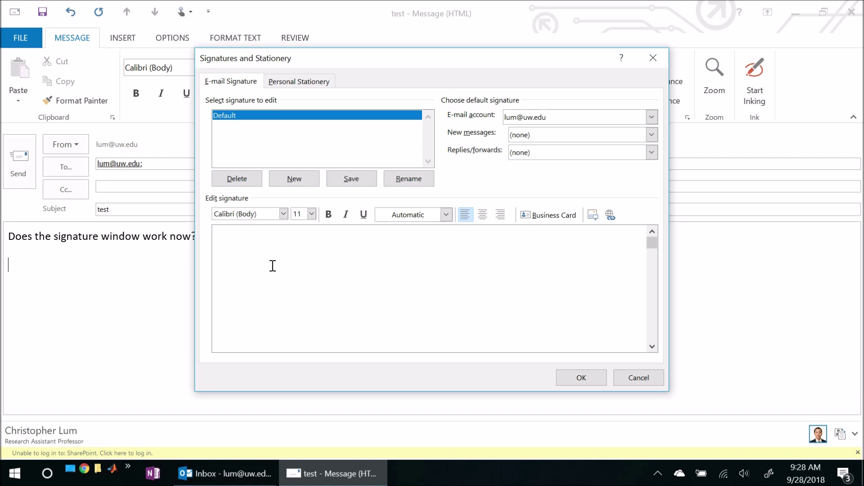
Step: Fill the Default signature with the user's full name and e-mail address, then save it
type("Christopher Lum")
key("Return")
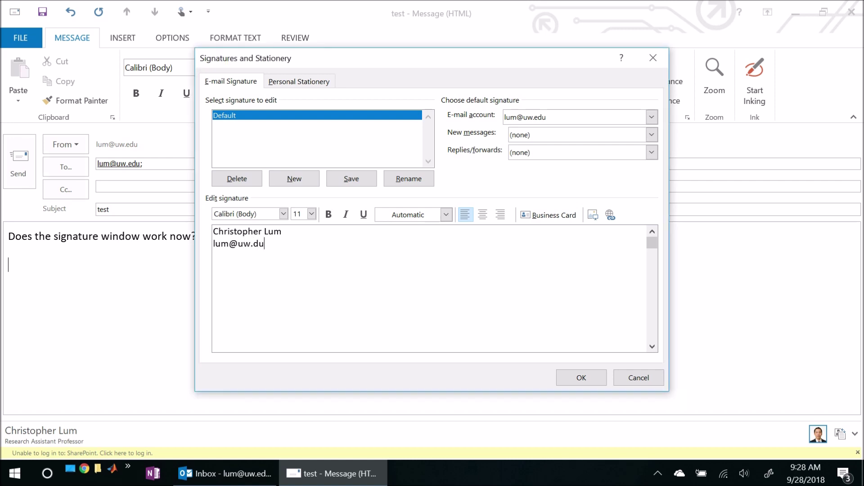
key("Return")
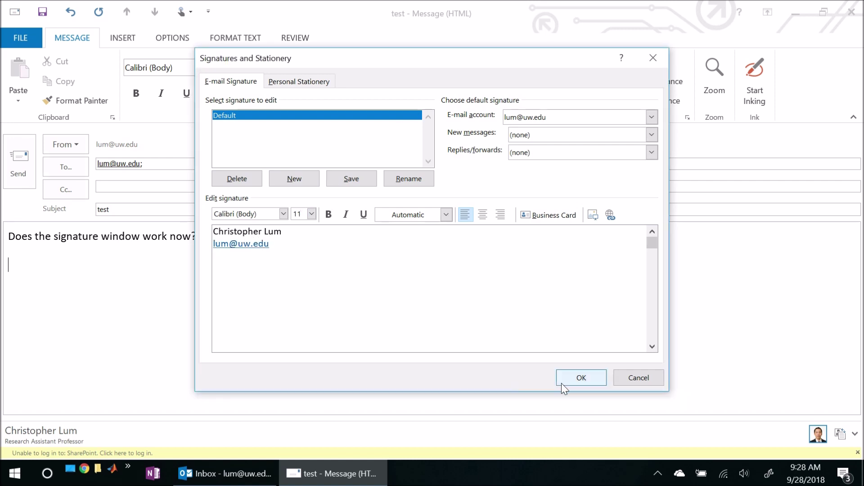
left_click(580, 378)
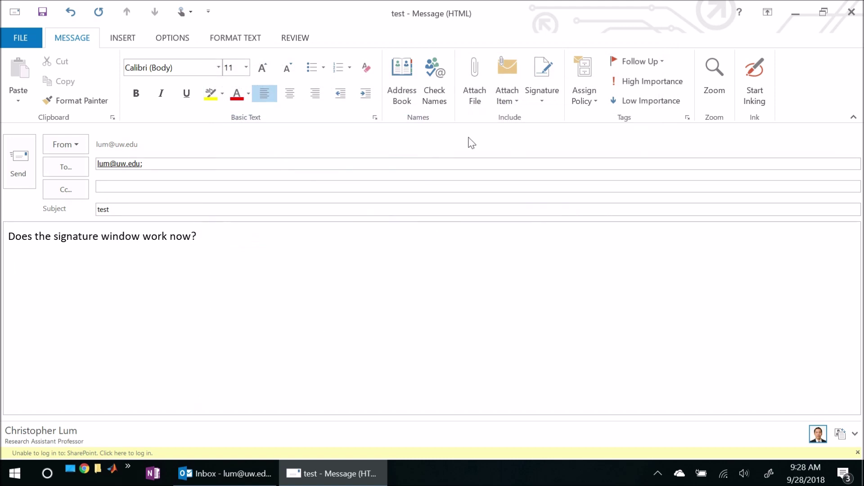
Step: Insert the Default signature, with its name and linked e-mail lines, below the question in the test message
left_click(543, 104)
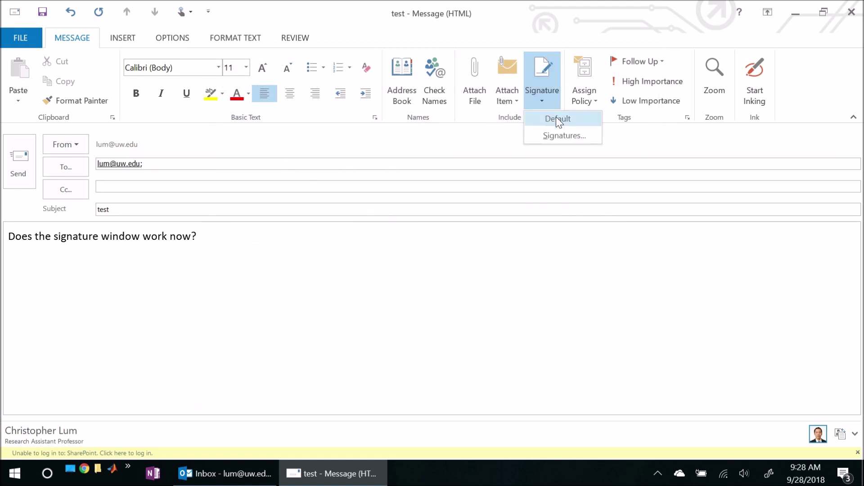
left_click(555, 118)
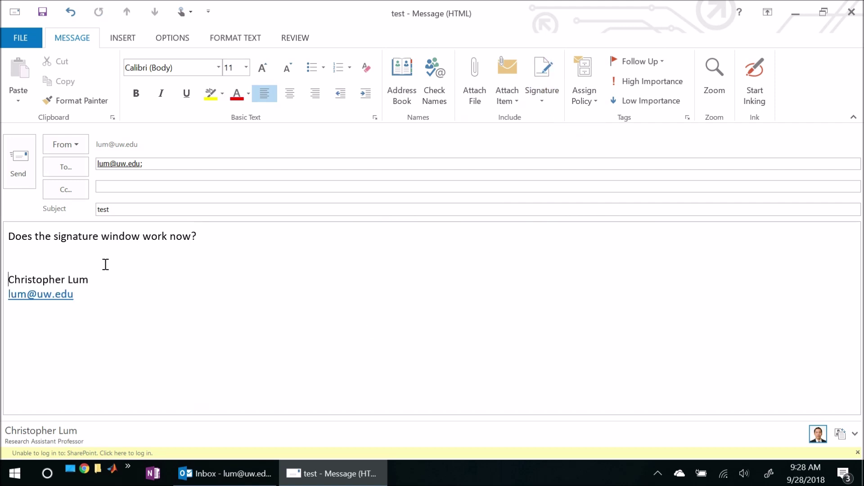